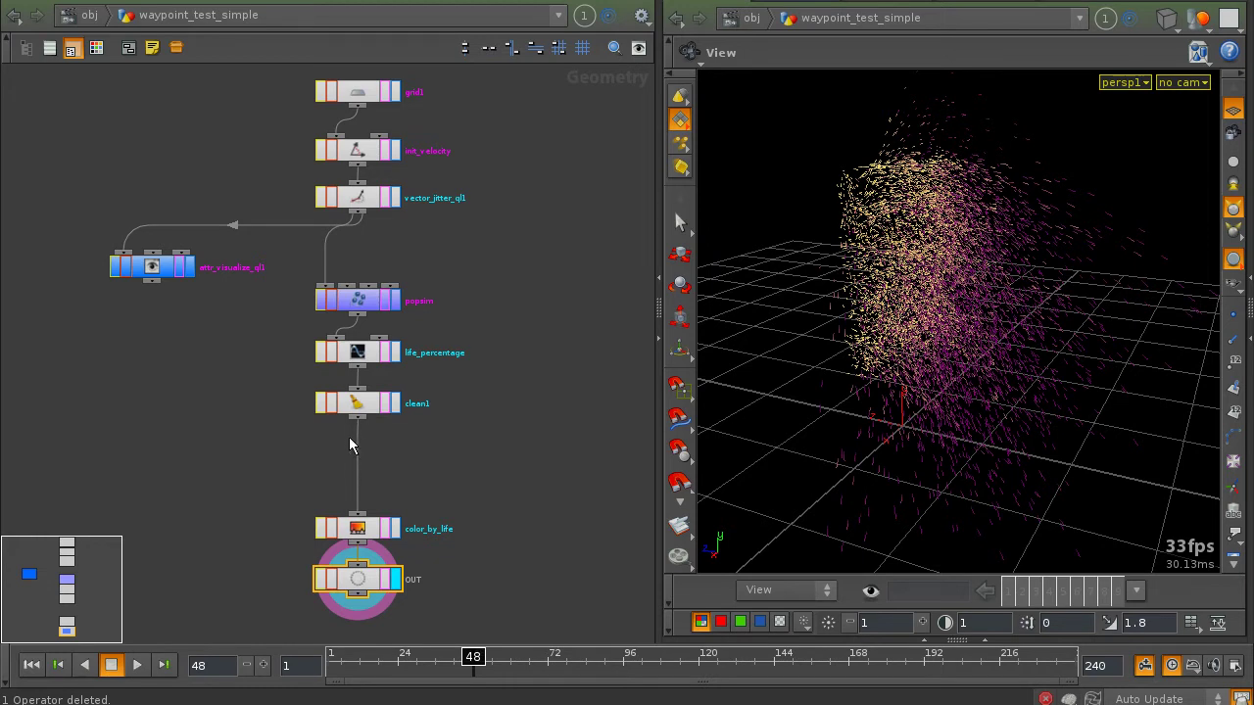
pyautogui.moveTo(357, 423)
pyautogui.mouseDown()
pyautogui.moveTo(235, 267)
pyautogui.moveTo(433, 97)
pyautogui.moveTo(394, 420)
pyautogui.mouseUp()
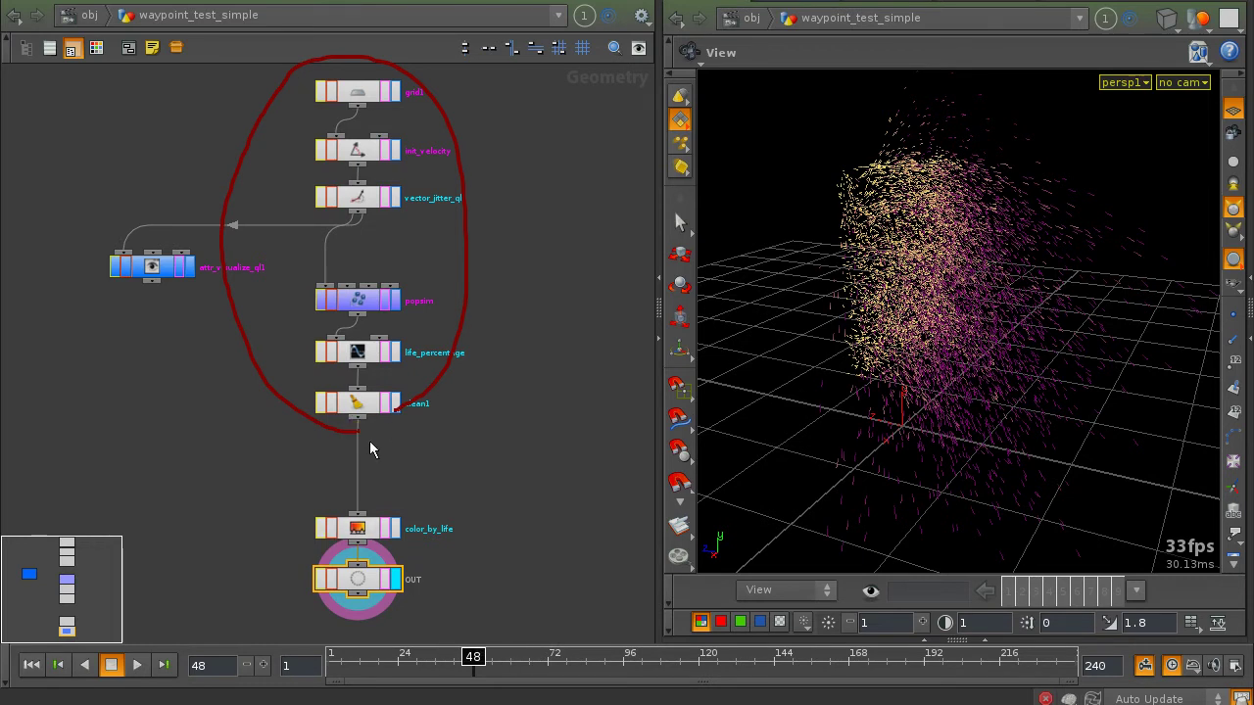
pyautogui.press('super+shift+F11')
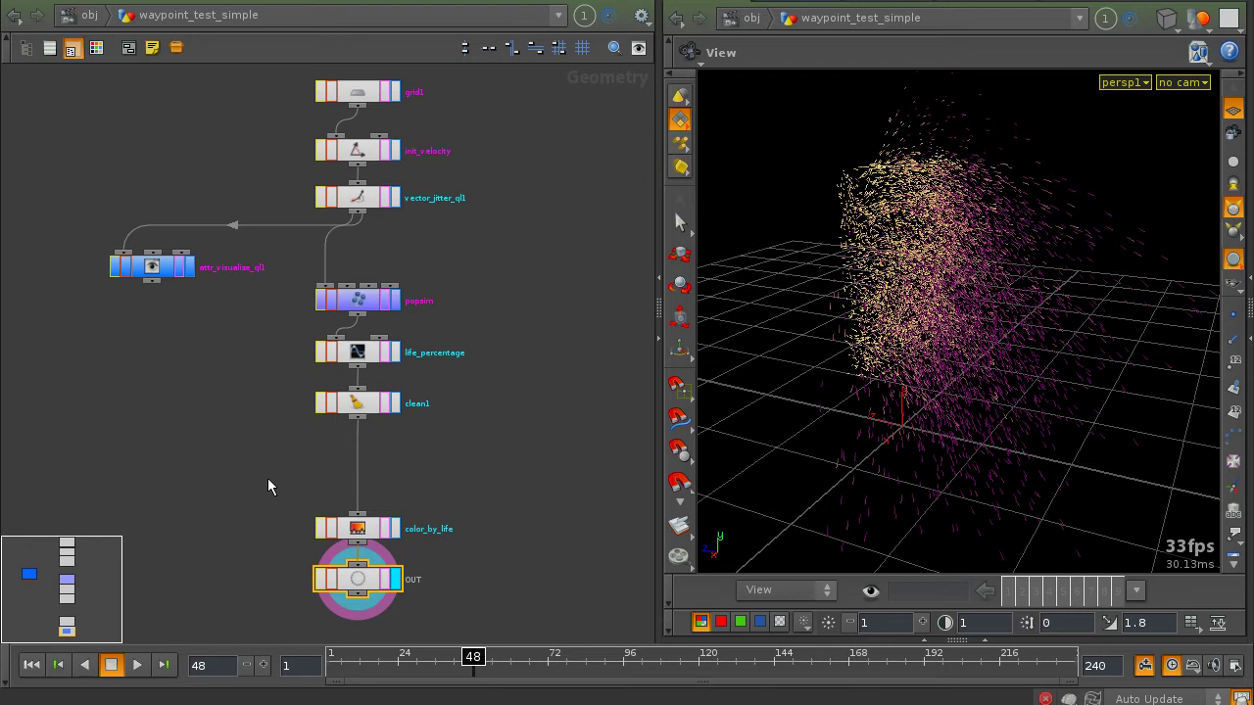
# Insert a Waypoint qL node on the connection between clean1 and color_by_life.
pyautogui.scroll(3, 239, 402)
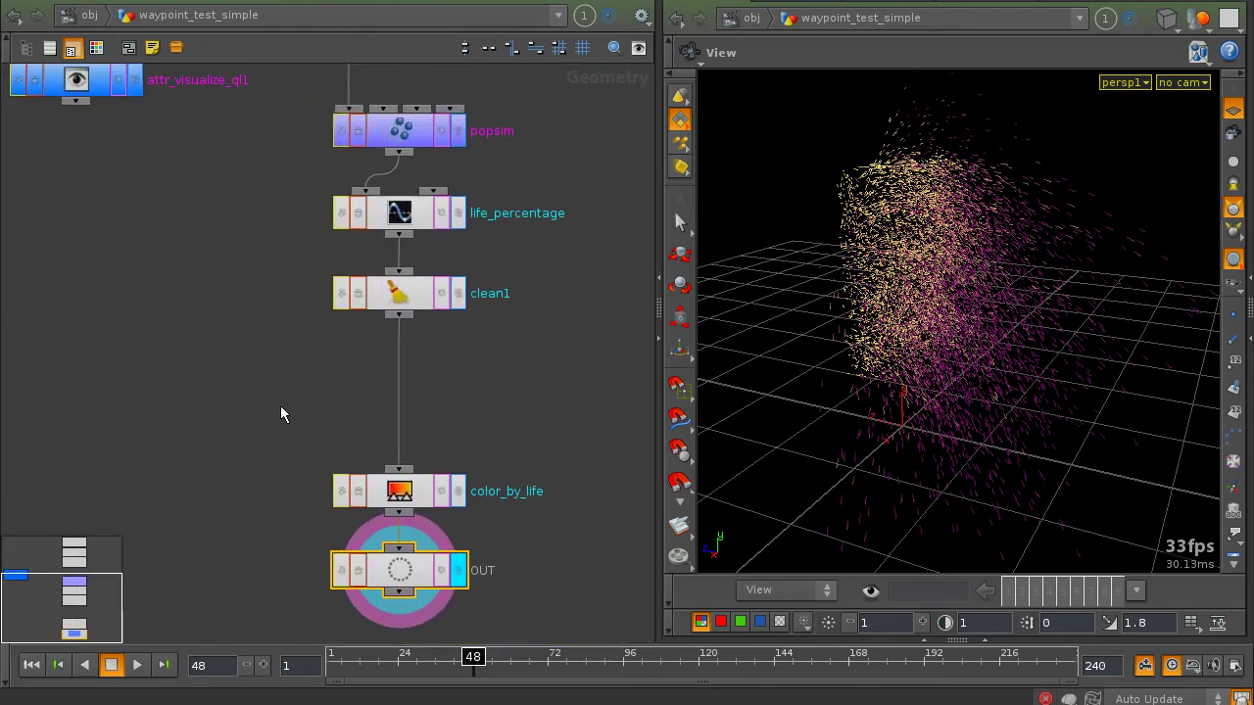
pyautogui.moveTo(281, 408); pyautogui.dragTo(265, 392, button='middle')
pyautogui.press('Tab')
pyautogui.write('waypoint ql')
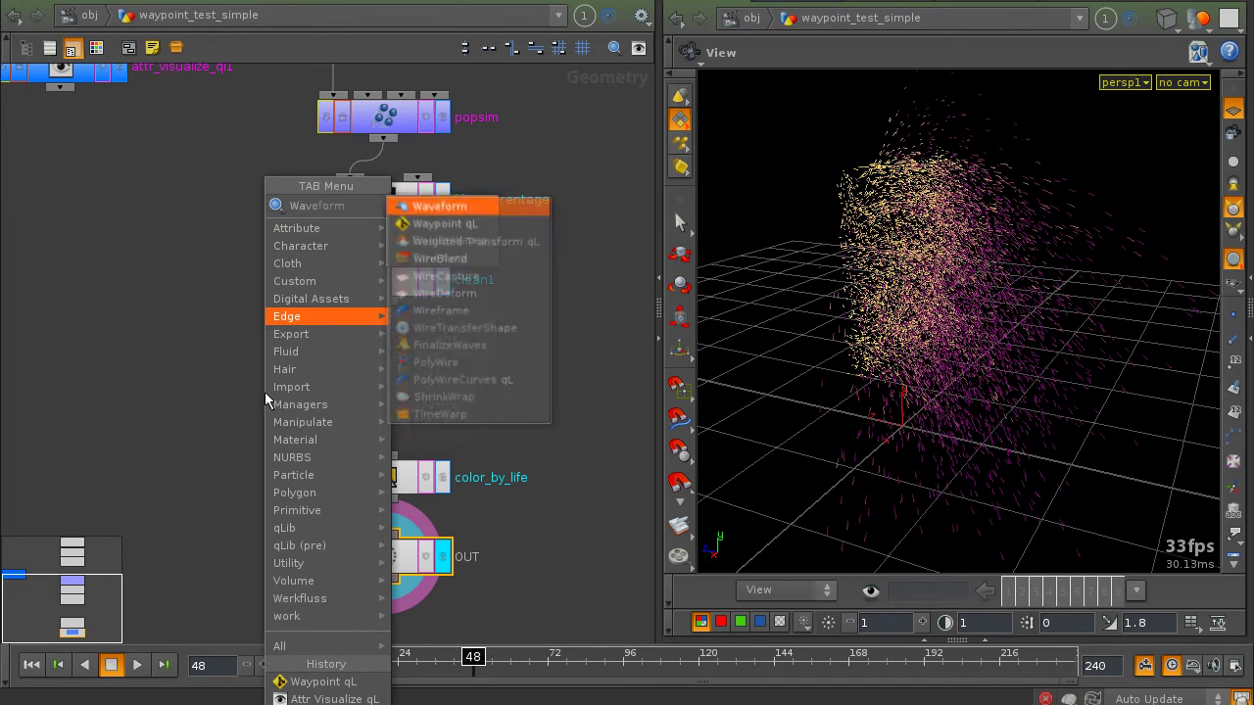
pyautogui.press('Return')
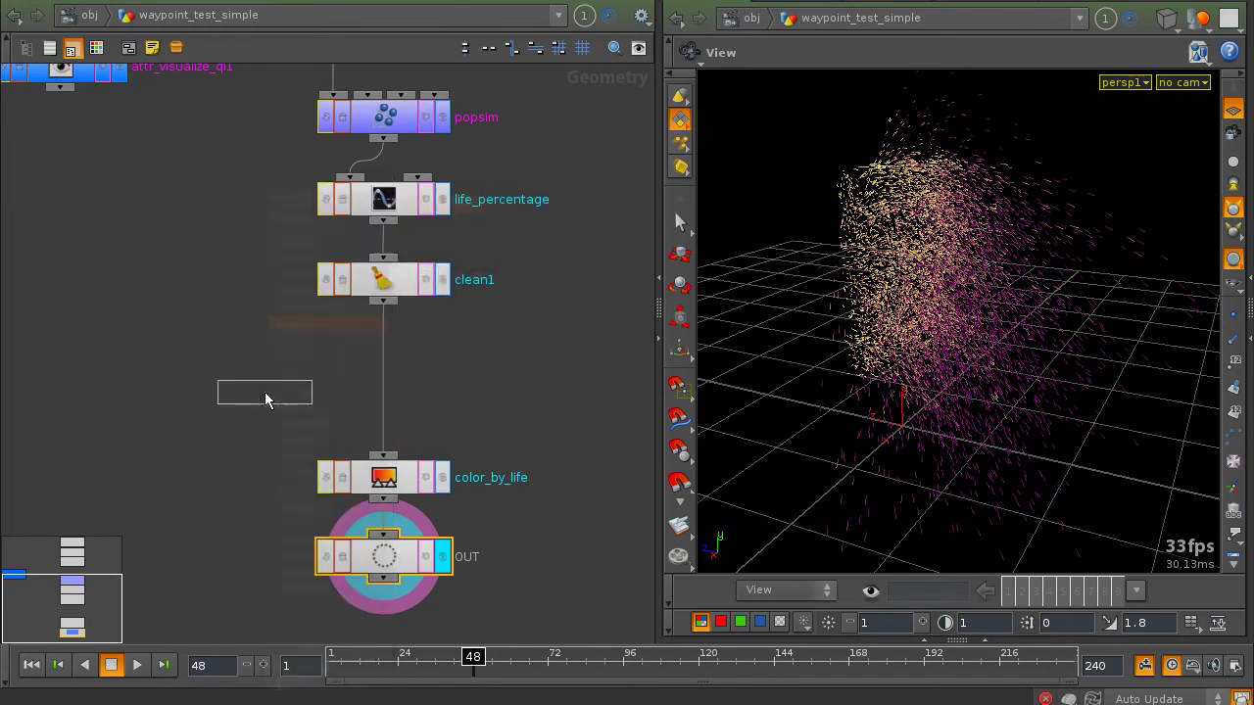
pyautogui.click(384, 376)
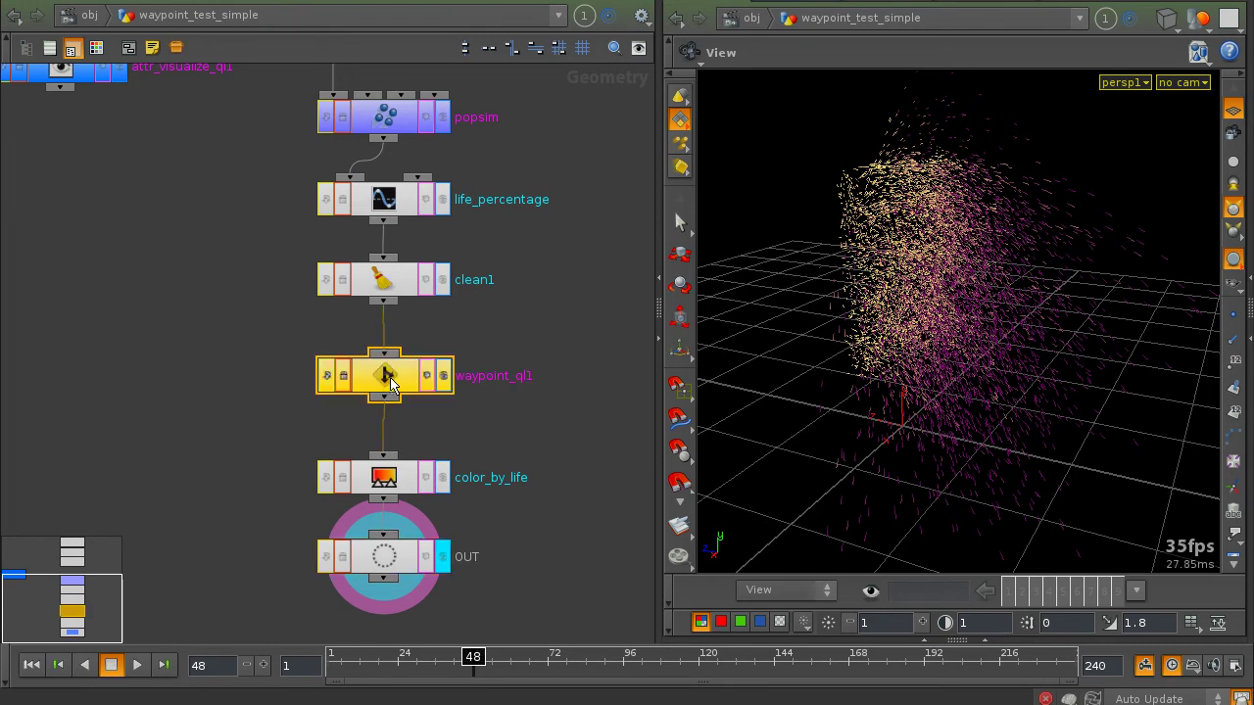
pyautogui.moveTo(388, 378); pyautogui.dragTo(386, 383)
# Space out the network by moving the waypoint node down and shifting color_by_life and OUT further below it.
pyautogui.scroll(-3, 255, 334)
pyautogui.scroll(-4, 276, 336)
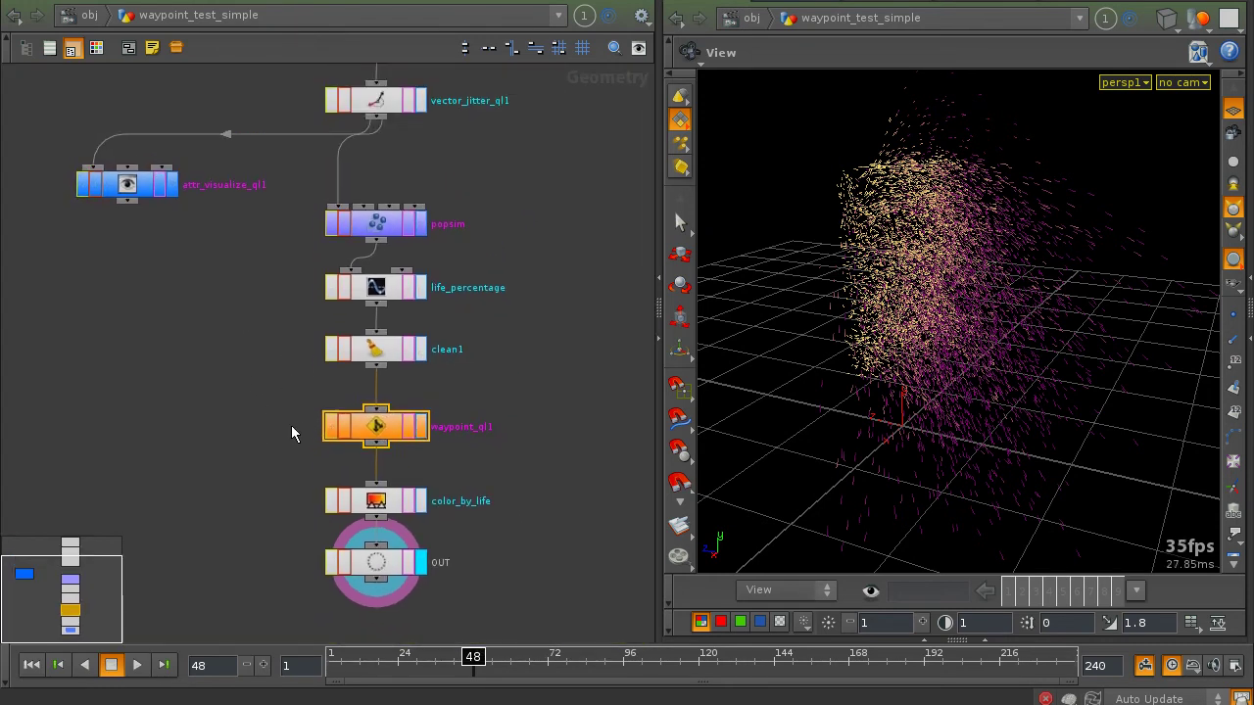
pyautogui.moveTo(281, 508); pyautogui.dragTo(279, 405, button='middle')
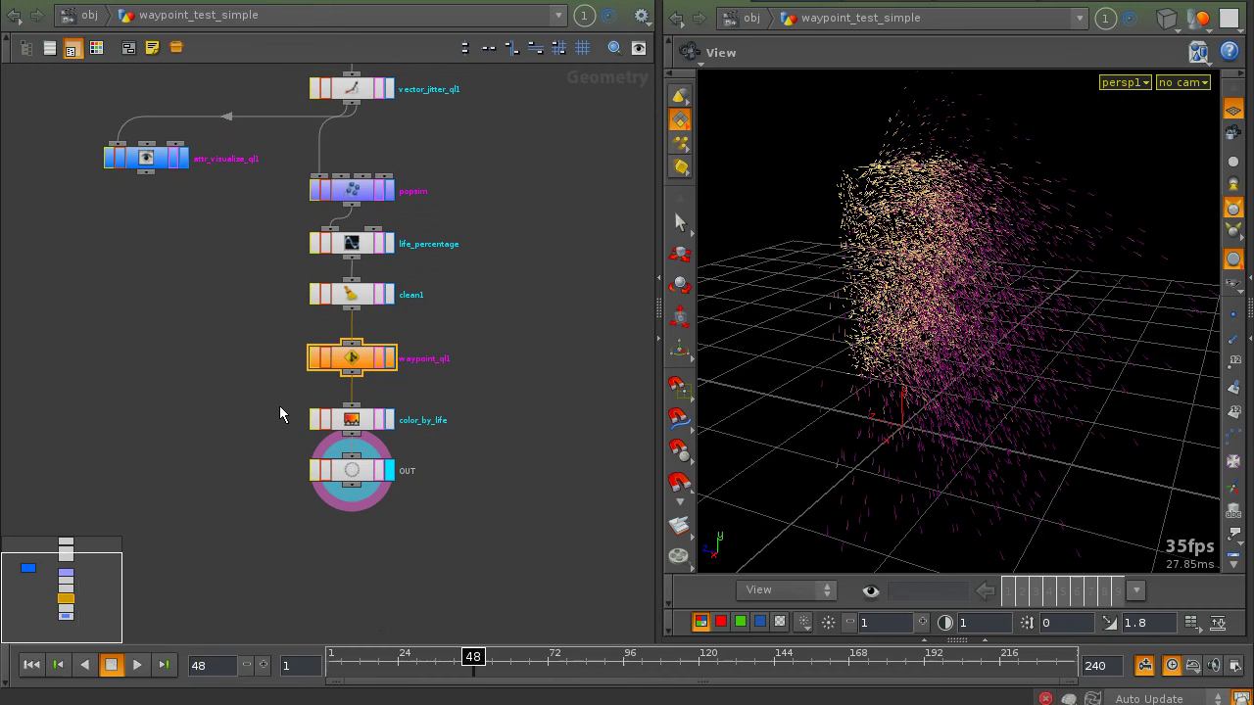
pyautogui.keyDown('ctrl'); pyautogui.moveTo(356, 361); pyautogui.dragTo(356, 396); pyautogui.keyUp('ctrl')
pyautogui.moveTo(280, 437); pyautogui.dragTo(369, 548)
pyautogui.moveTo(360, 473); pyautogui.dragTo(352, 536)
pyautogui.moveTo(275, 330); pyautogui.dragTo(275, 422, button='middle')
pyautogui.scroll(-2, 254, 419)
pyautogui.click(251, 403)
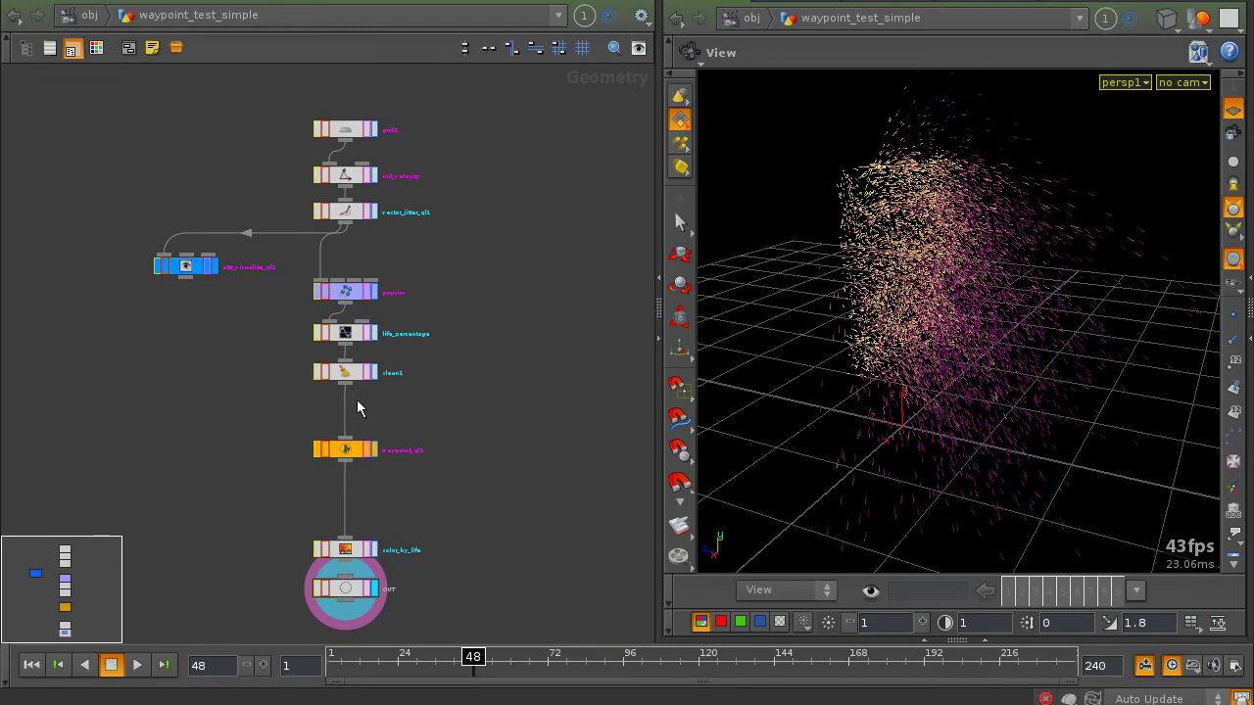
pyautogui.moveTo(282, 431)
pyautogui.mouseDown()
pyautogui.moveTo(356, 427)
pyautogui.moveTo(287, 433)
pyautogui.mouseUp()
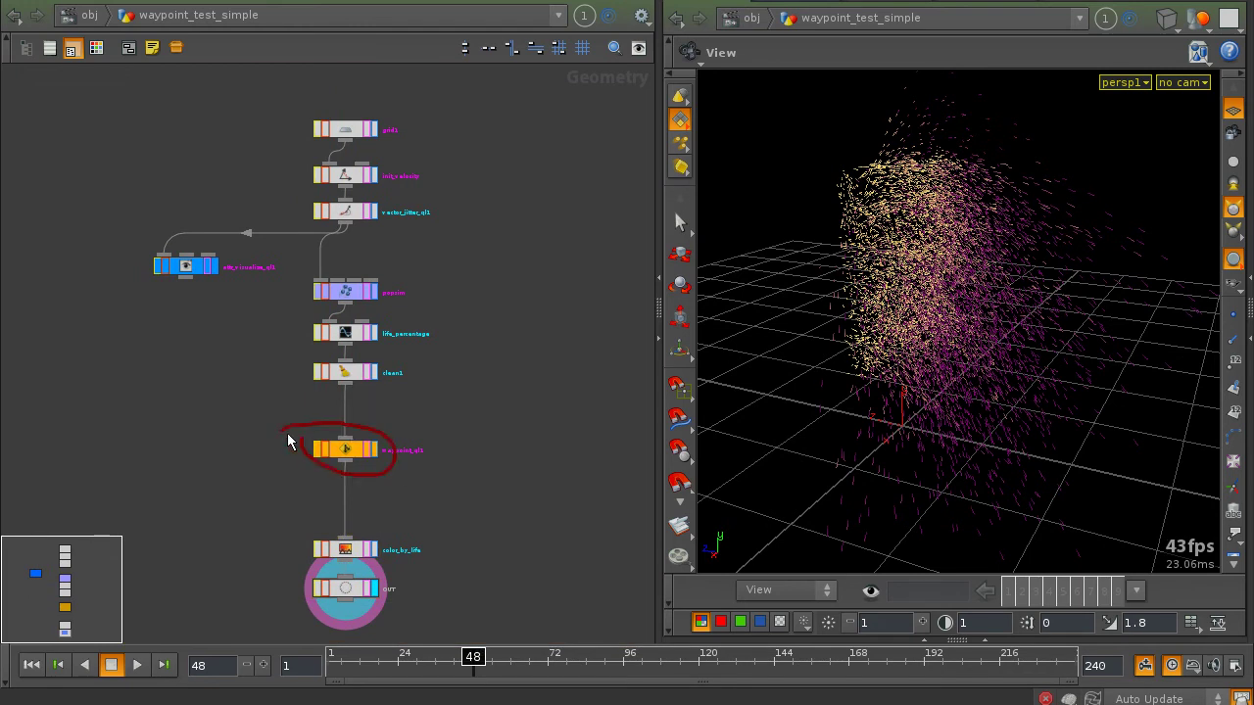
pyautogui.moveTo(298, 372)
pyautogui.mouseDown()
pyautogui.moveTo(407, 235)
pyautogui.moveTo(385, 345)
pyautogui.mouseUp()
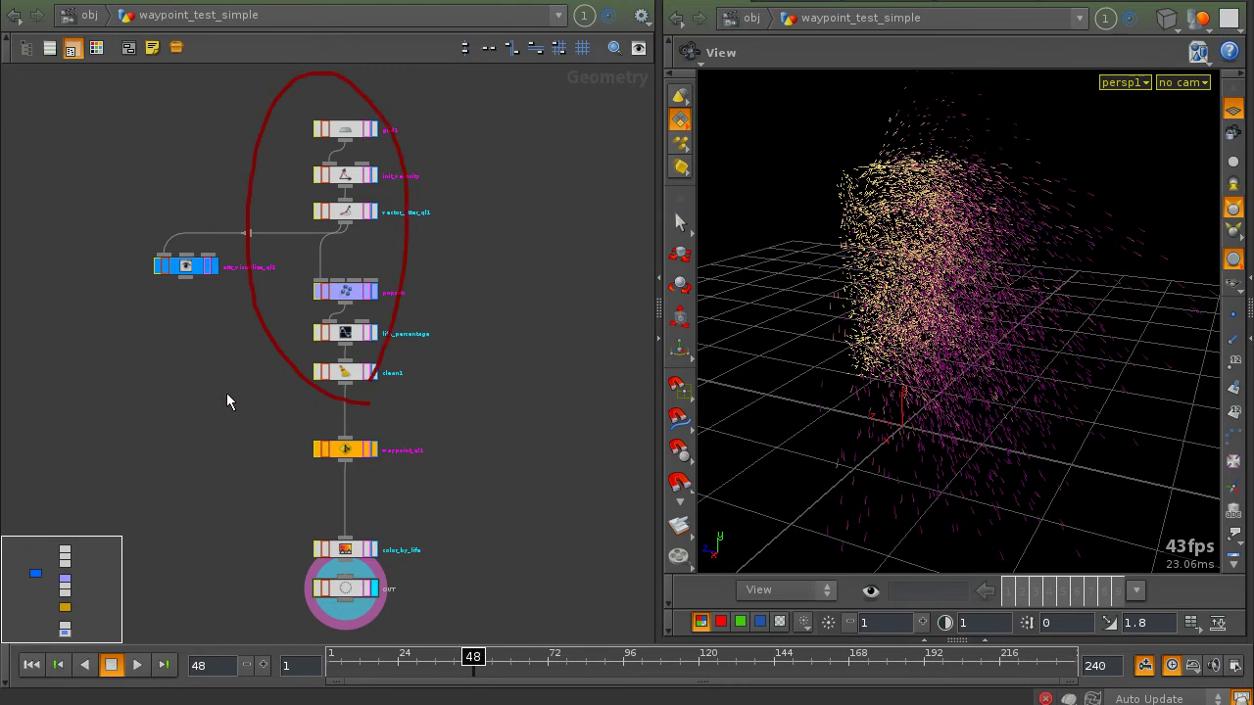
# Rename the waypoint node as wp_particles.
pyautogui.moveTo(223, 493); pyautogui.dragTo(221, 410, button='middle')
pyautogui.moveTo(221, 410); pyautogui.dragTo(274, 391, button='right')
pyautogui.moveTo(271, 466); pyautogui.dragTo(173, 399, button='middle')
pyautogui.moveTo(399, 437); pyautogui.dragTo(345, 446, button='middle')
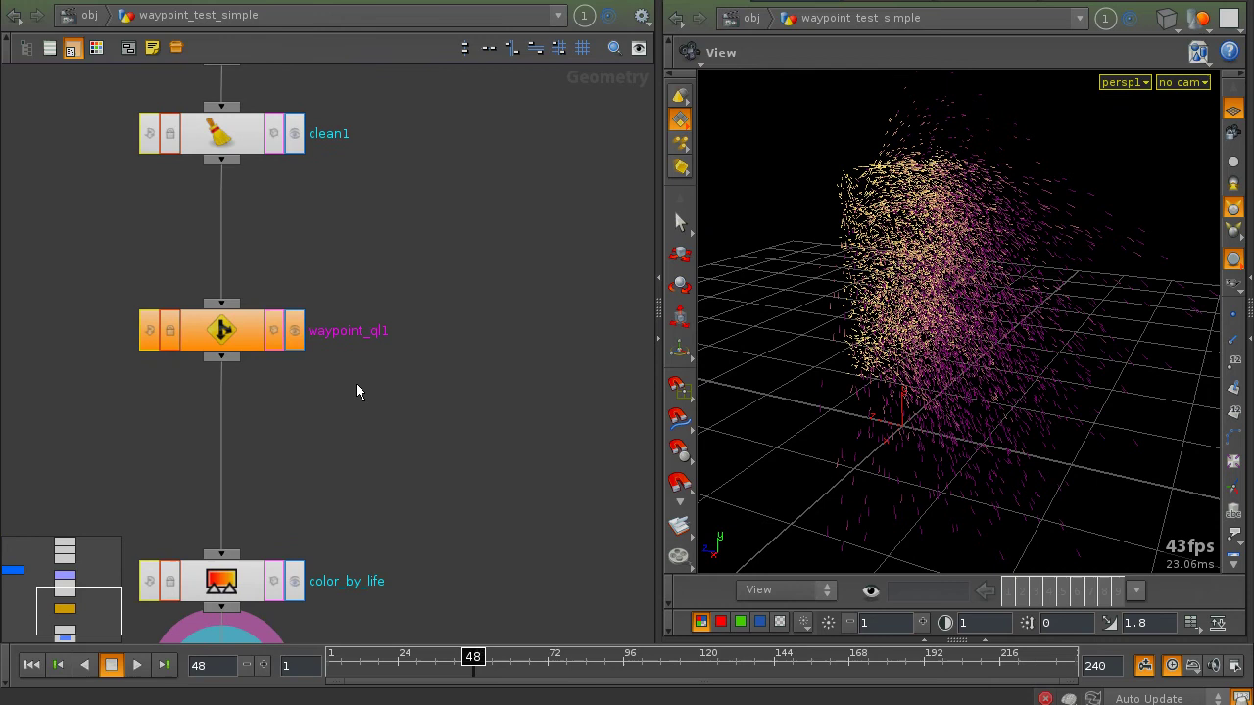
pyautogui.doubleClick(344, 333)
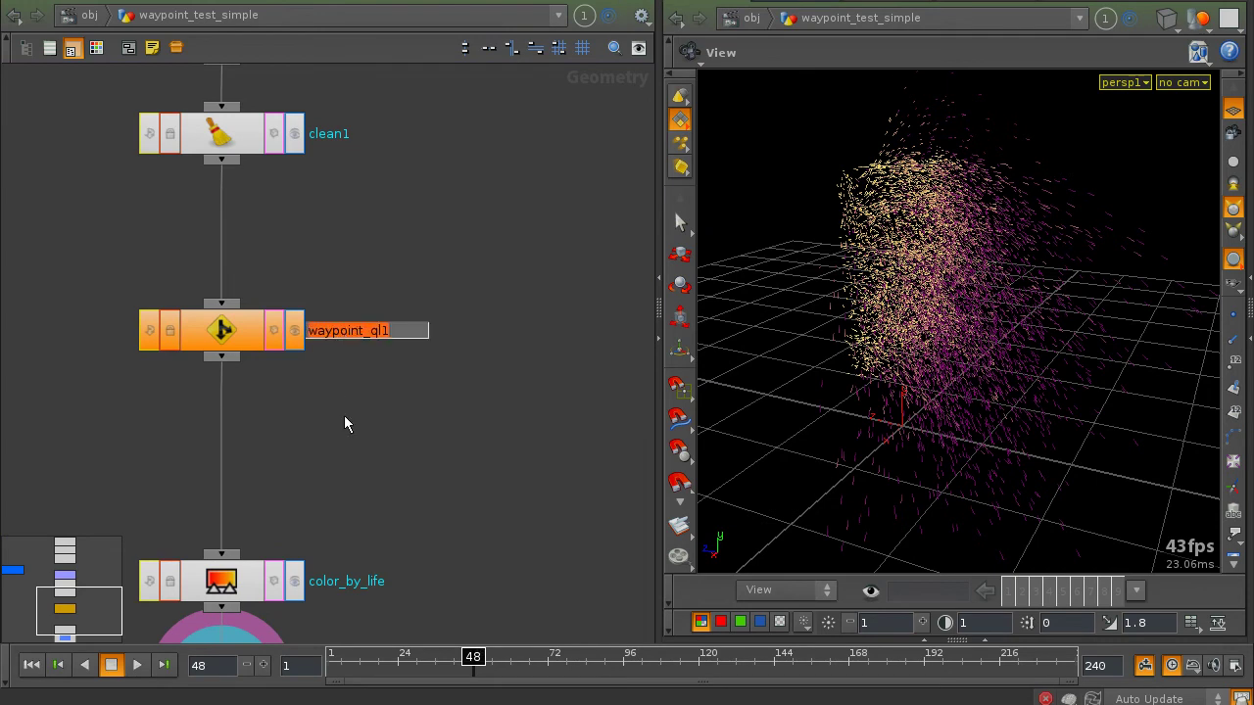
pyautogui.write('wp')
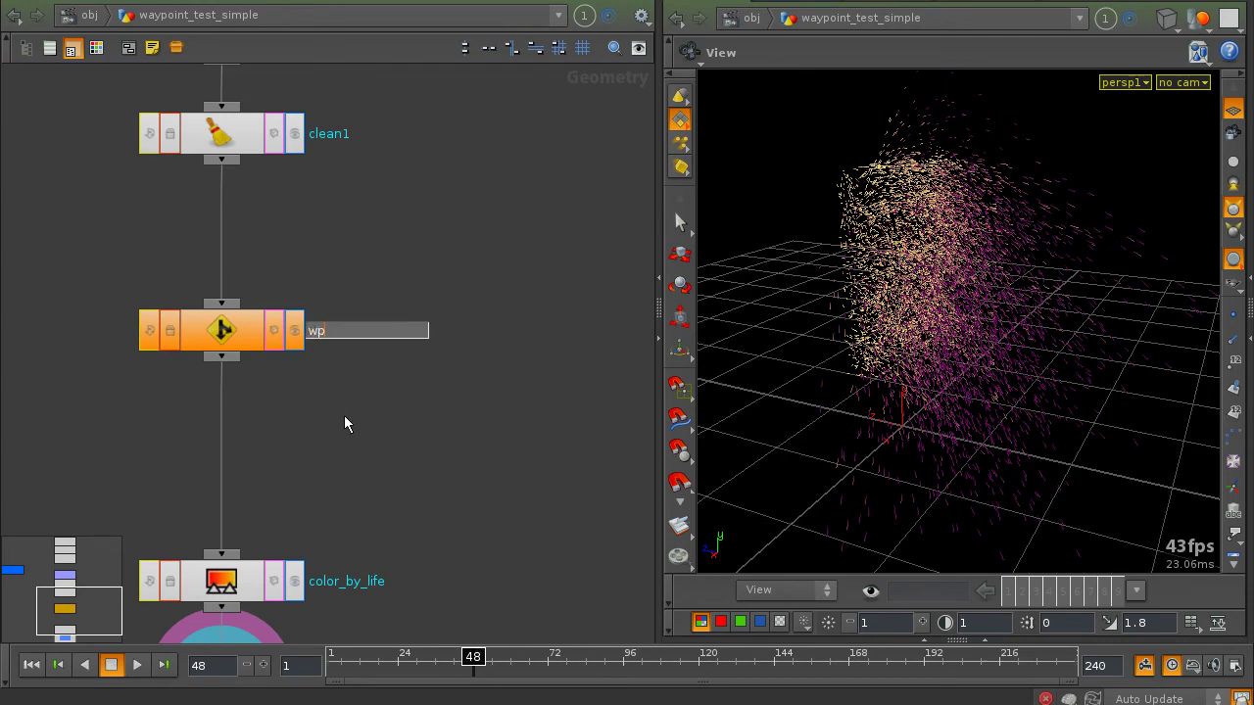
pyautogui.write('_particles')
pyautogui.press('Return')
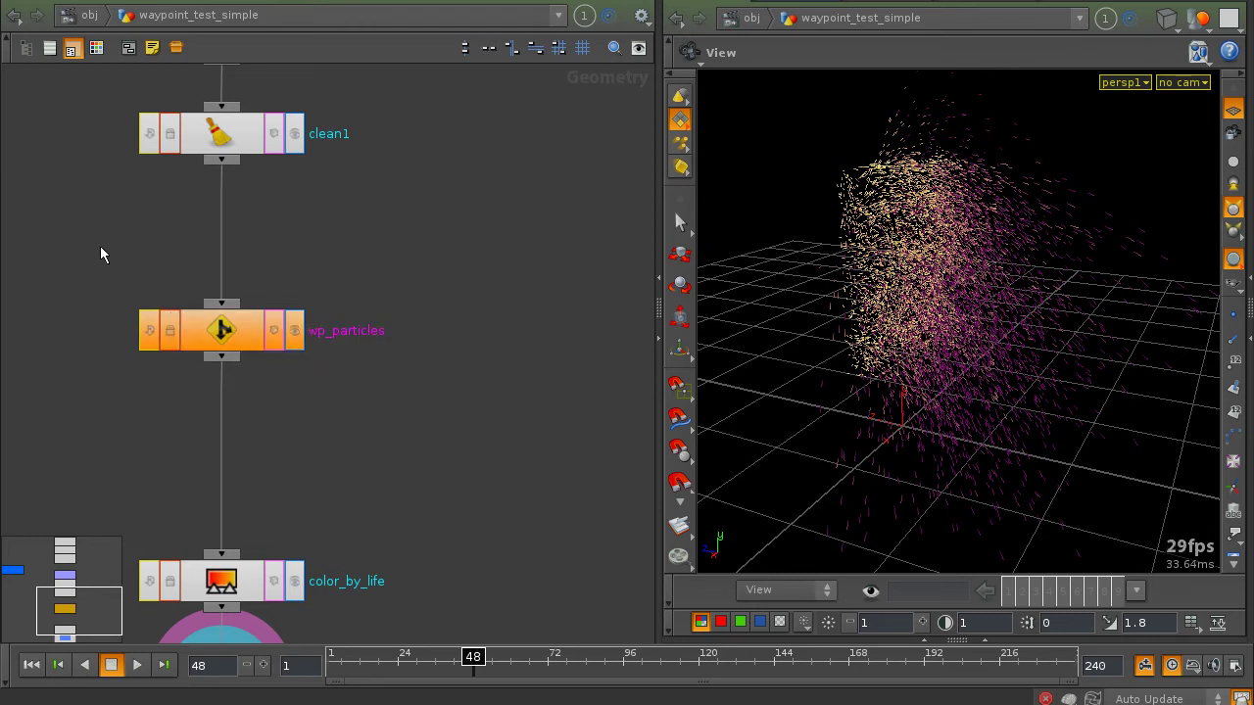
# Show the parameters of wp_particles and set its Waypoint State to ACTIVE: Read from Disk.
pyautogui.moveTo(99, 246); pyautogui.dragTo(354, 478)
pyautogui.moveTo(356, 481); pyautogui.dragTo(258, 478, button='middle')
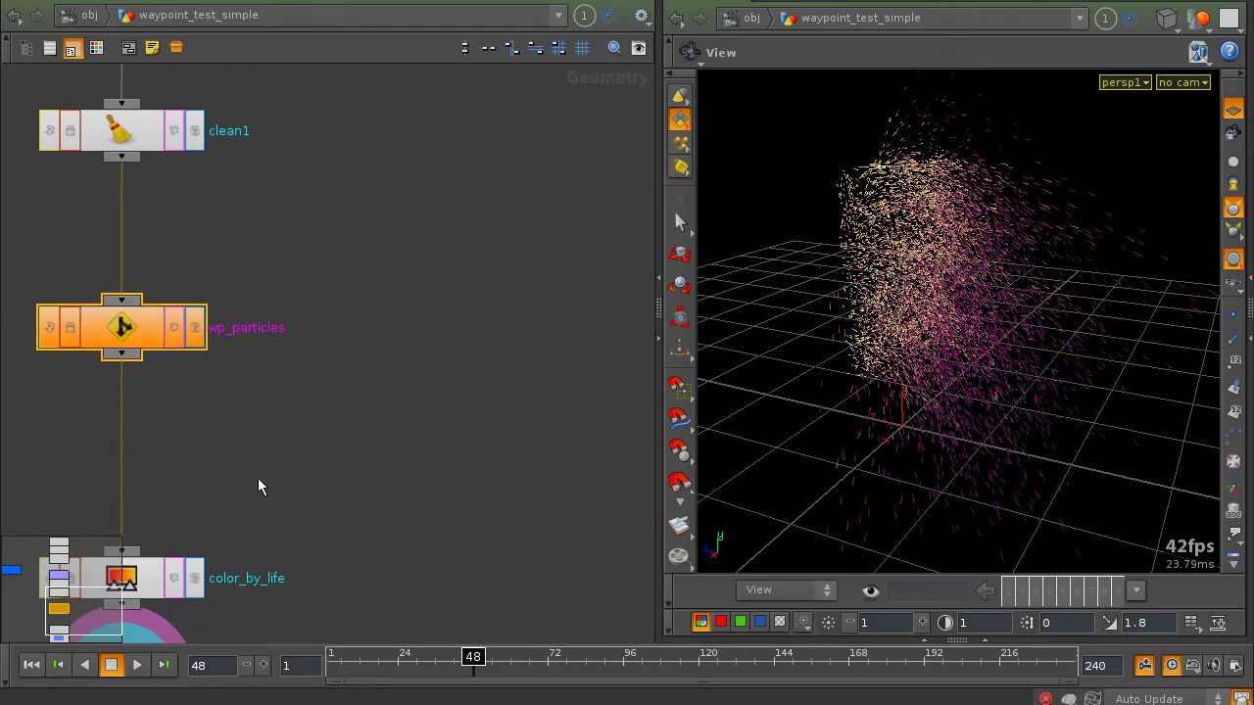
pyautogui.press('p')
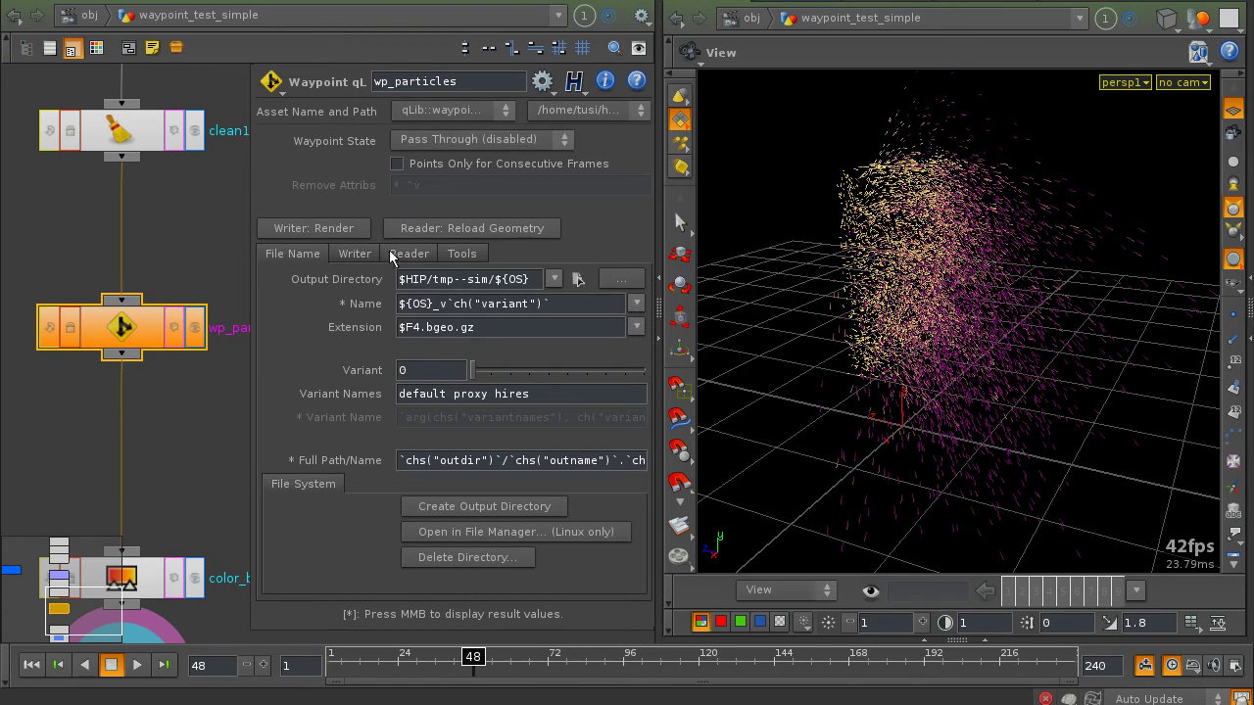
pyautogui.click(452, 142)
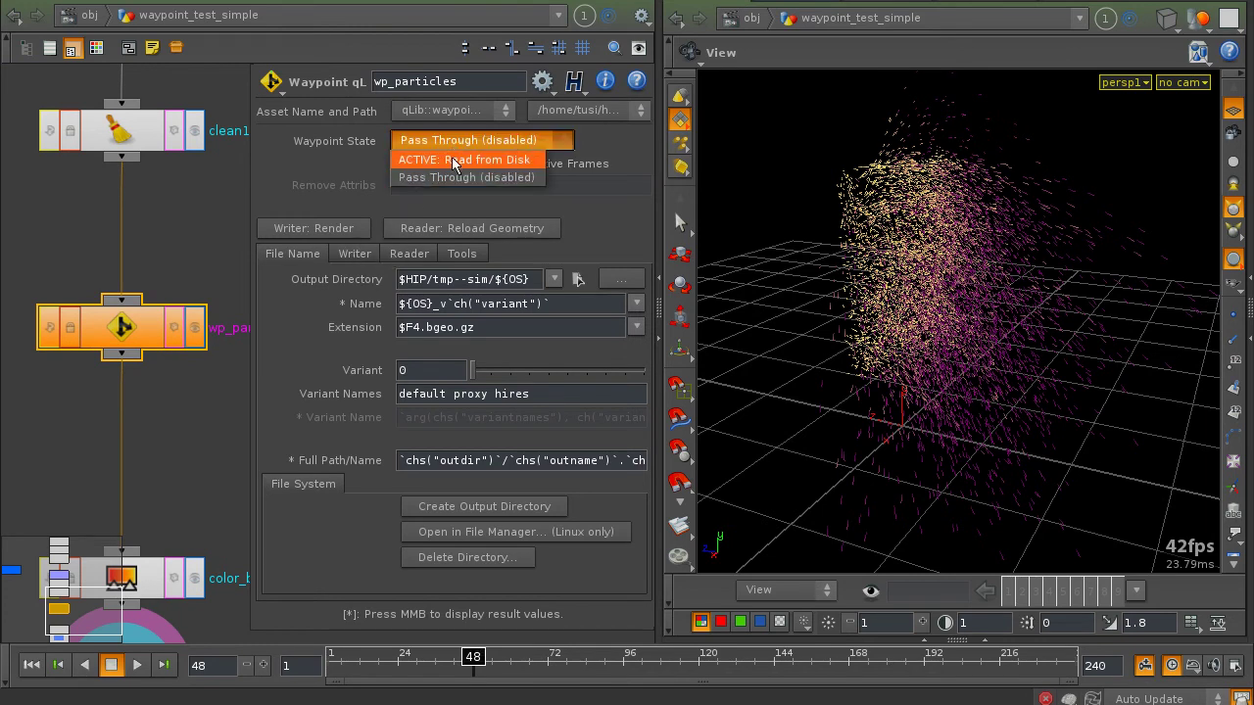
pyautogui.click(454, 161)
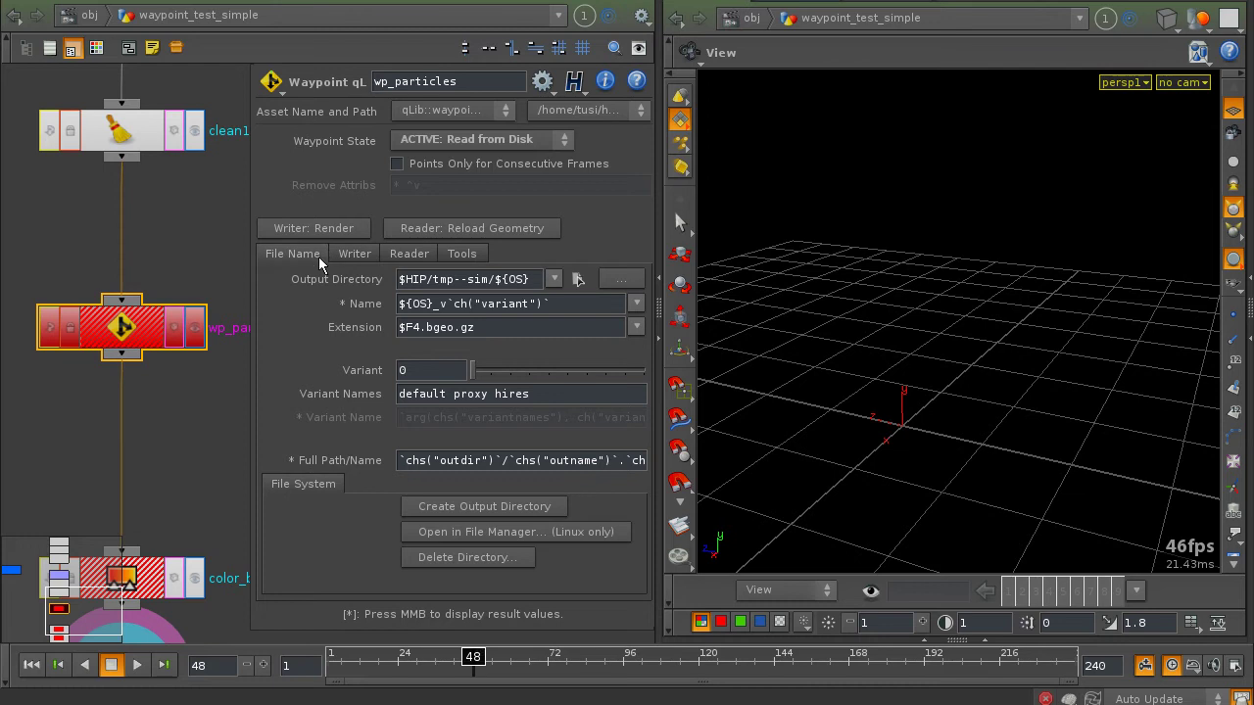
# Set the writer's valid frame range to Render Frame Range Only (Strict) and enable Initialize Simulation OPs.
pyautogui.click(355, 258)
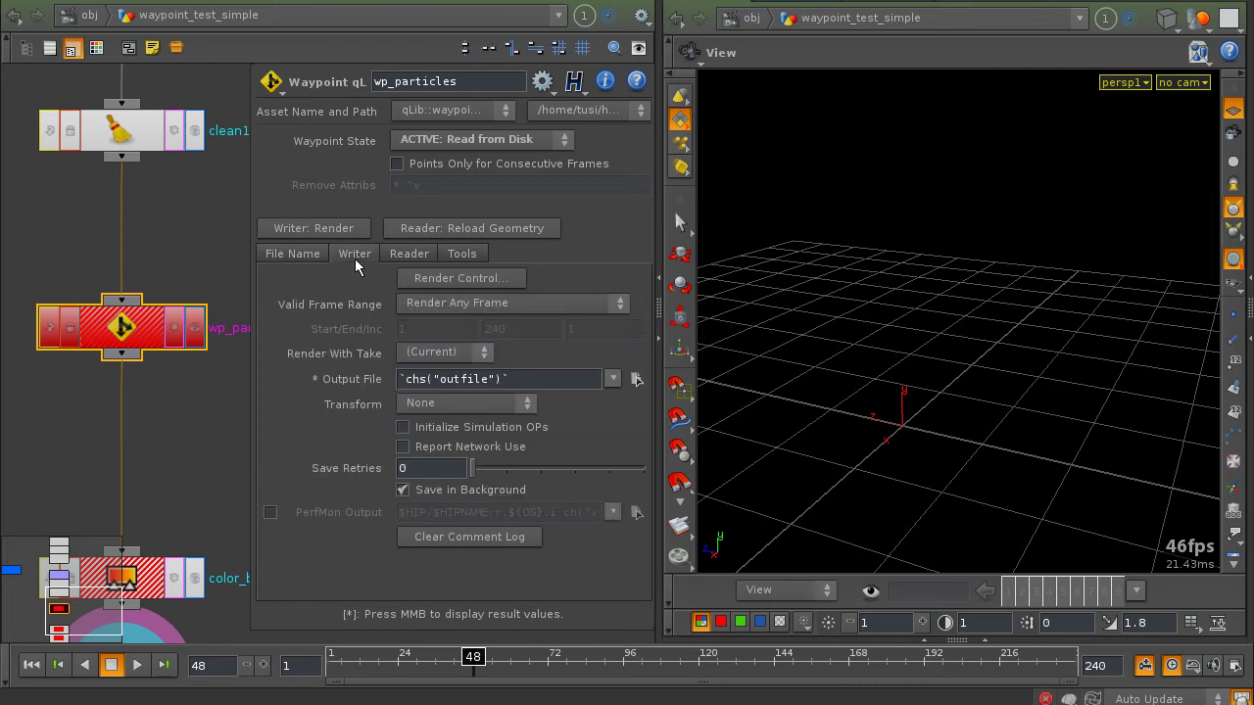
pyautogui.click(452, 300)
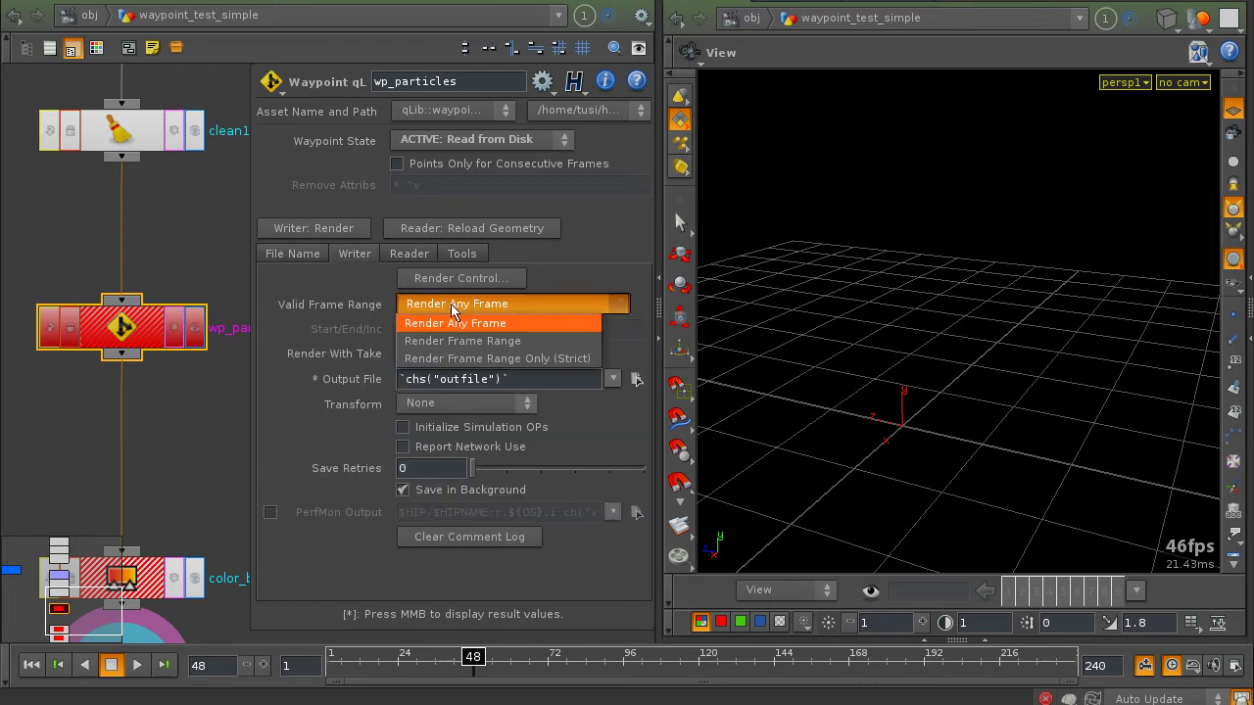
pyautogui.click(439, 359)
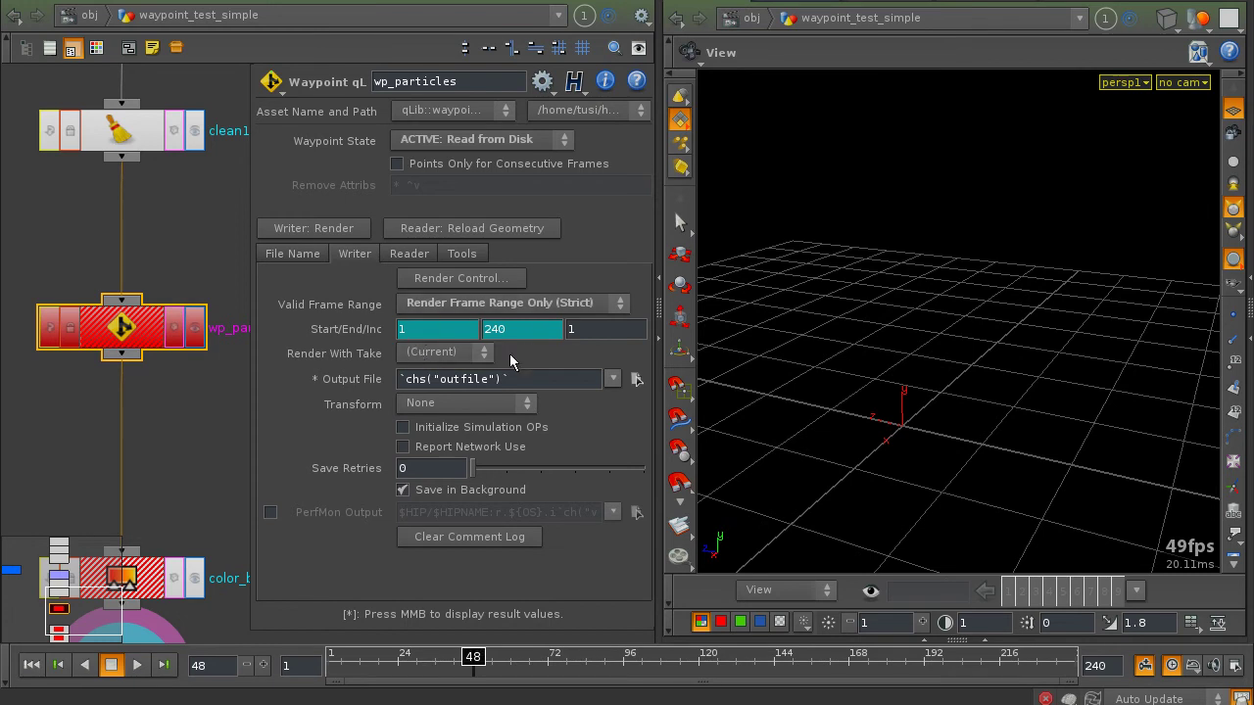
pyautogui.click(433, 434)
# Review the waypoint's file name settings and render its writer to cache the particle sequence to disk.
pyautogui.click(294, 257)
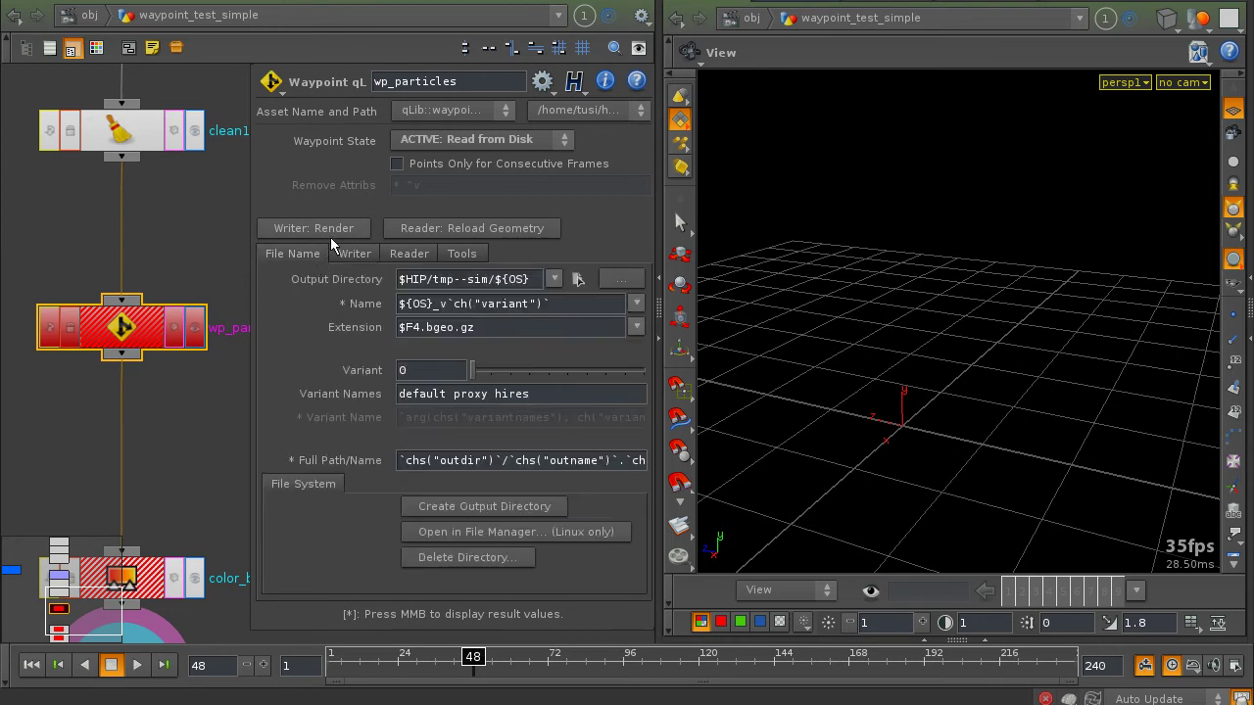
pyautogui.click(330, 235)
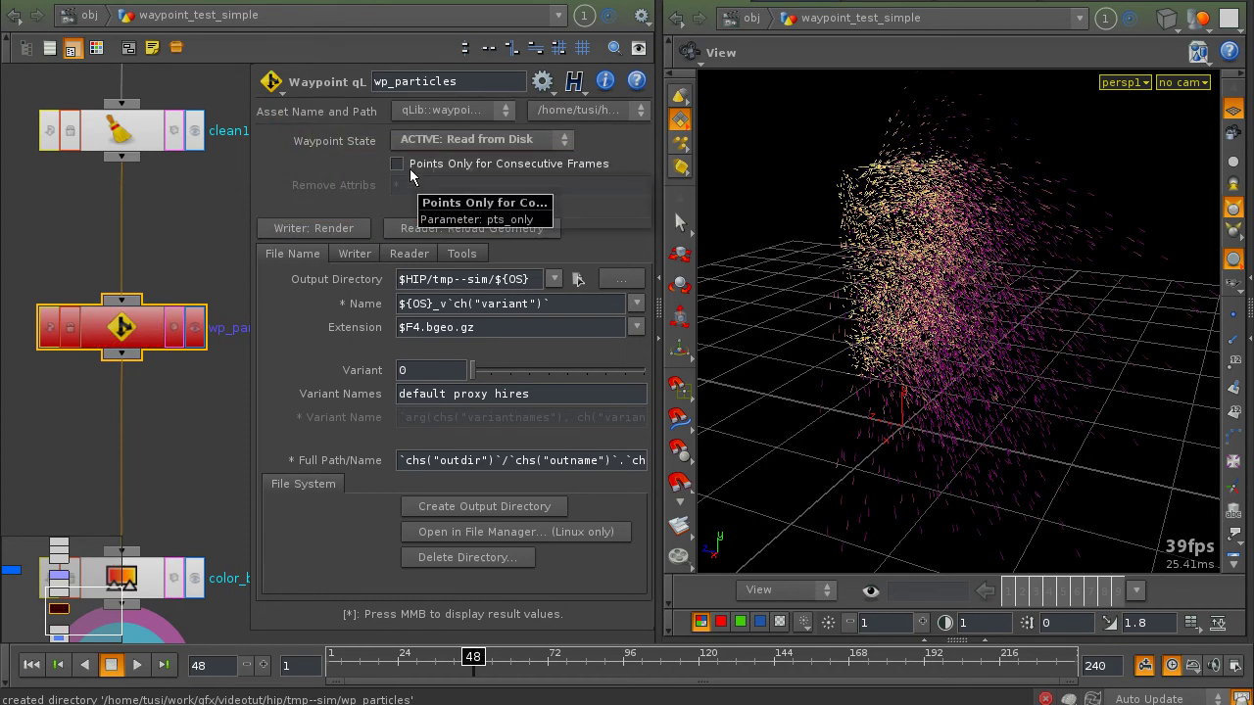
pyautogui.moveTo(1042, 692)
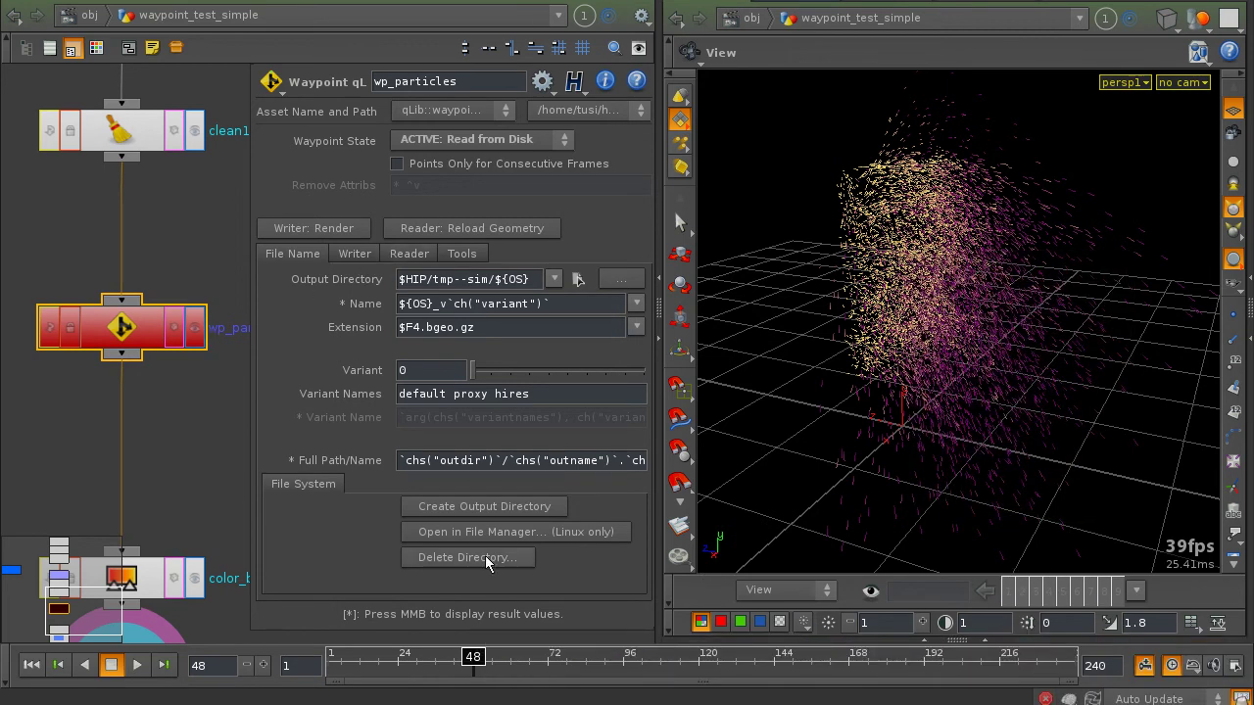
# Open the waypoint's output directory in the file manager and look through the cached wp_particles files.
pyautogui.click(445, 533)
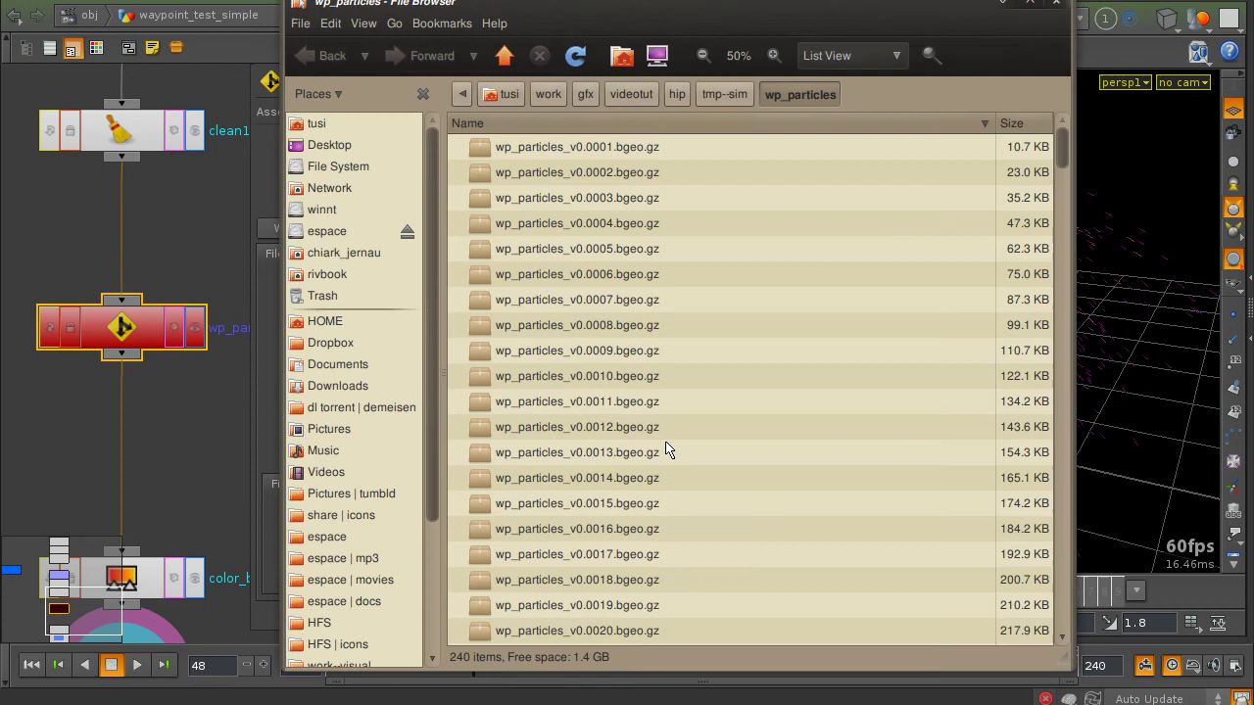
pyautogui.moveTo(1062, 156); pyautogui.dragTo(1026, 158)
pyautogui.keyDown('alt'); pyautogui.moveTo(662, 249); pyautogui.dragTo(741, 248); pyautogui.keyUp('alt')
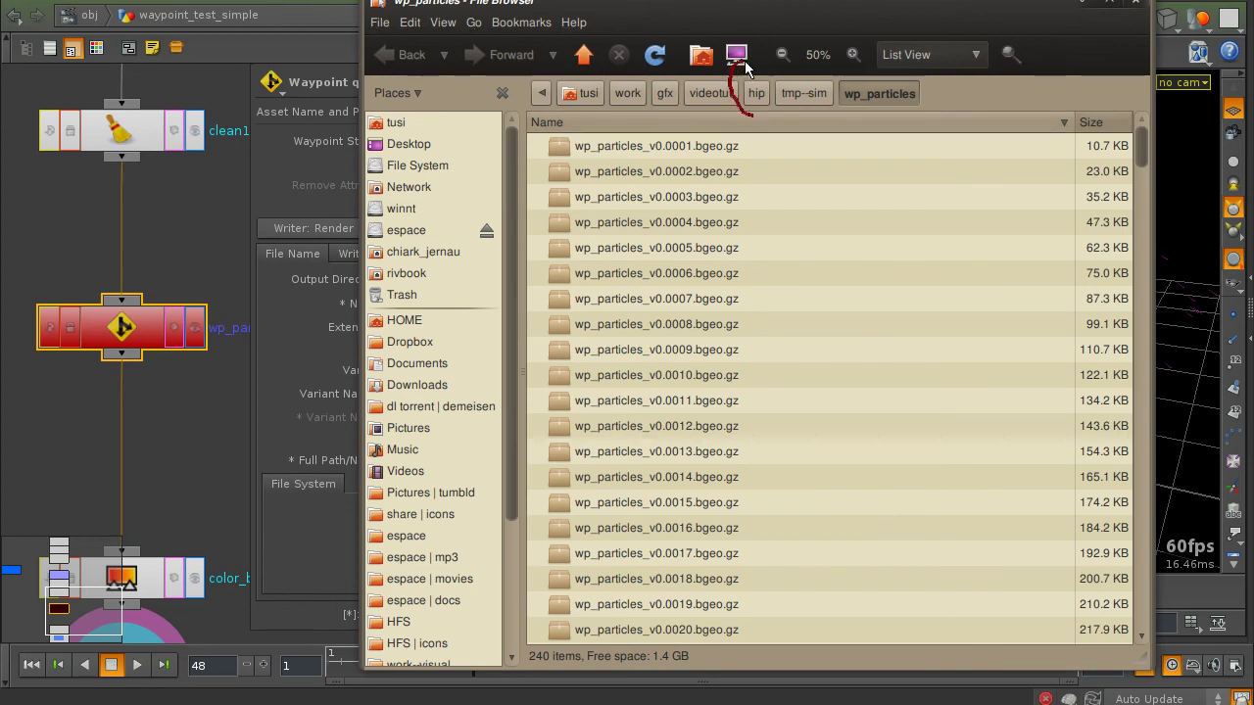
pyautogui.click(703, 199)
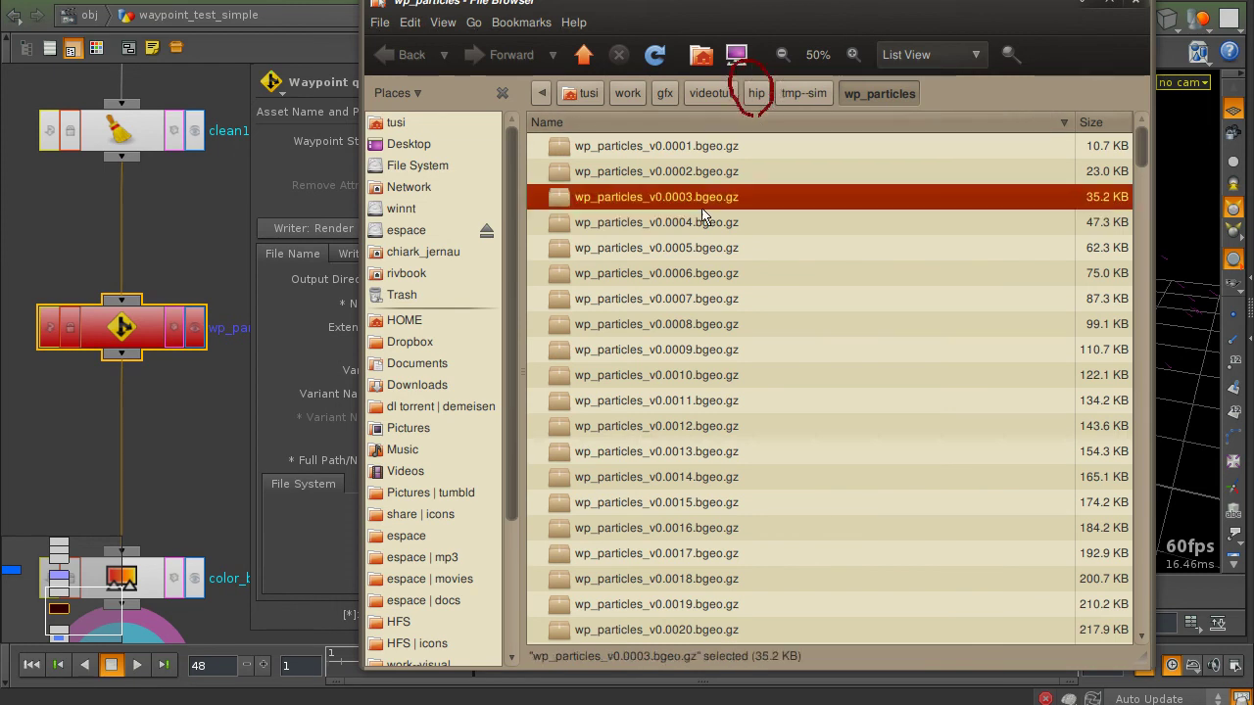
# Go to the parent hip folder in the file browser and expand its tmp--sim folder.
pyautogui.click(756, 95)
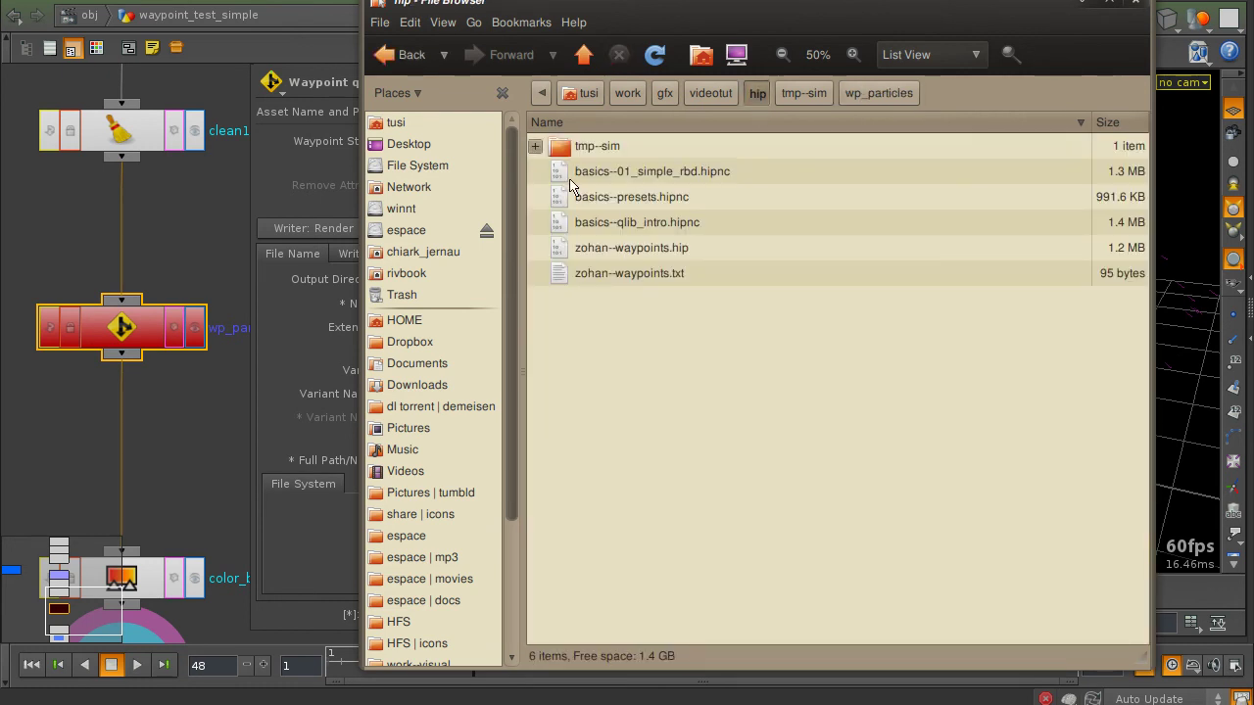
pyautogui.moveTo(584, 163)
pyautogui.mouseDown()
pyautogui.moveTo(553, 135)
pyautogui.moveTo(618, 164)
pyautogui.moveTo(587, 170)
pyautogui.mouseUp()
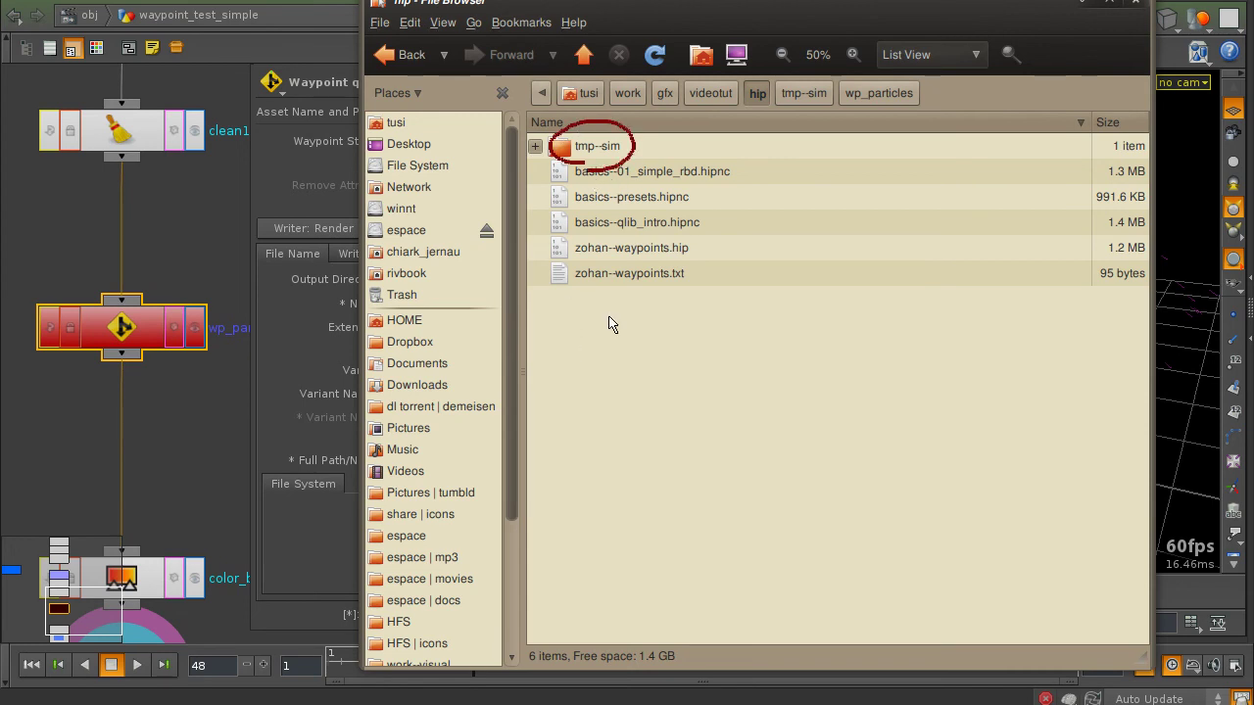
pyautogui.click(536, 147)
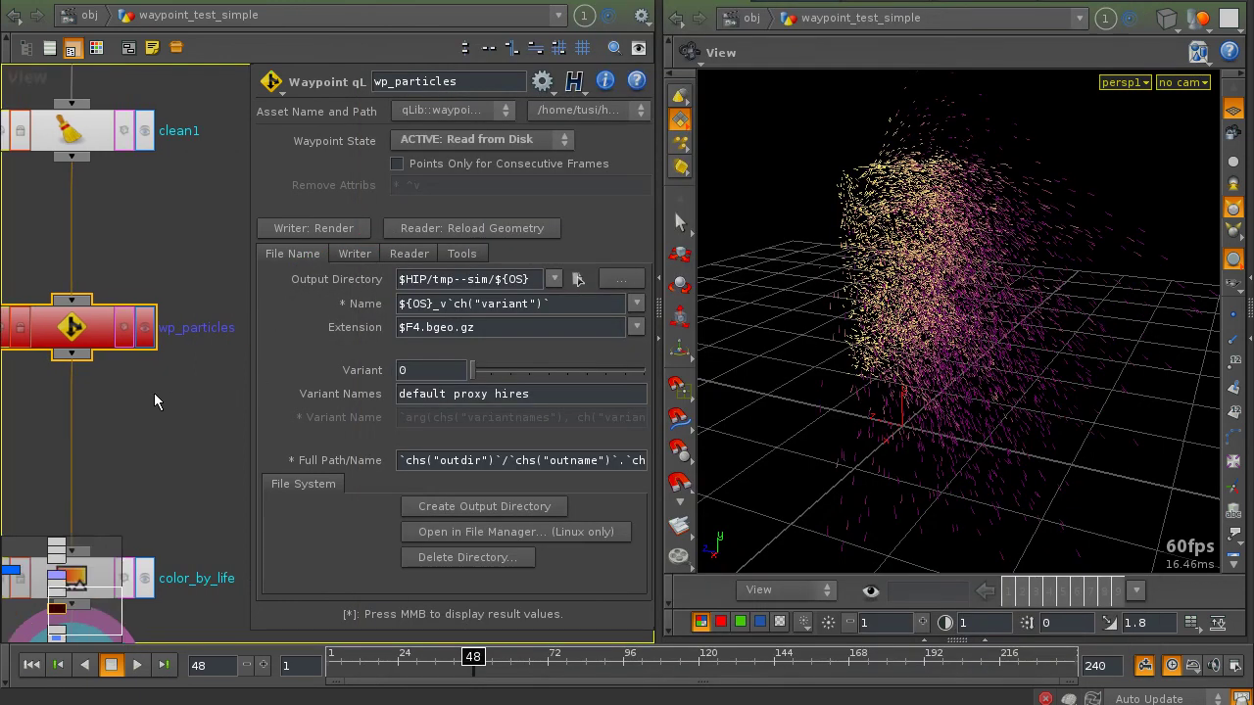
# Bring the hip file browser window back, examine the contents of the wp_particles folder, and return to the Houdini network.
pyautogui.moveTo(154, 393); pyautogui.dragTo(128, 389, button='middle')
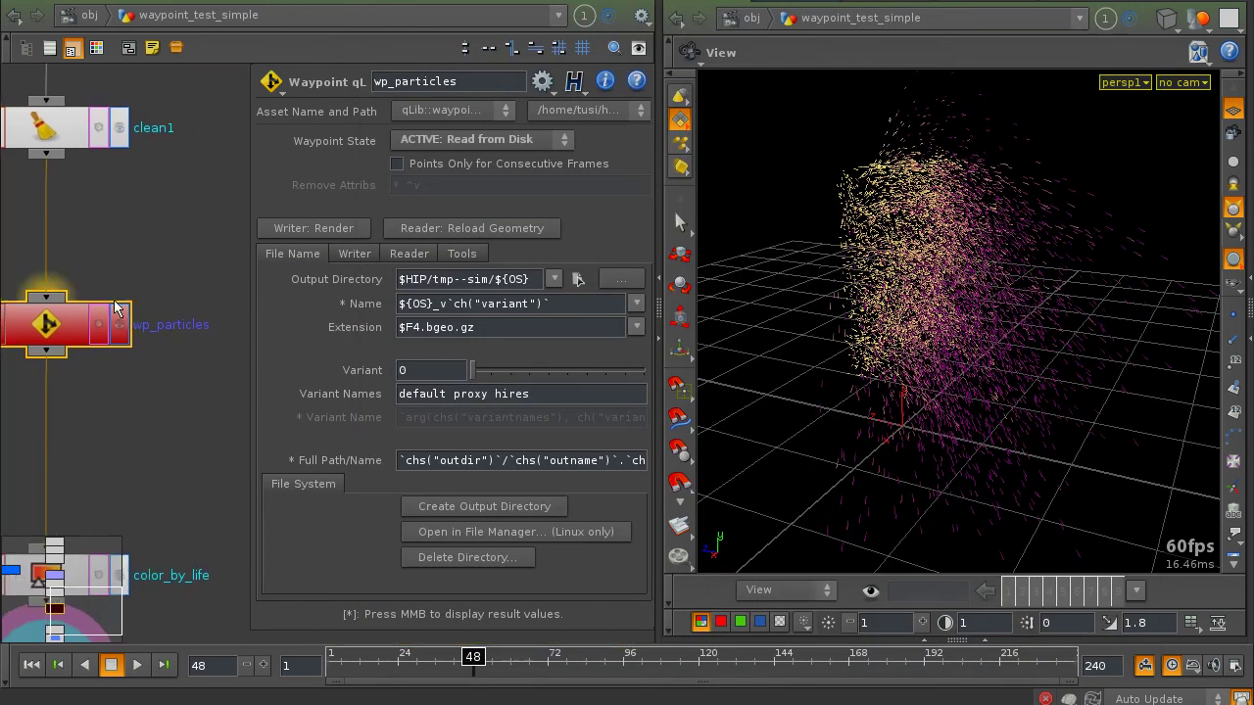
pyautogui.moveTo(754, 696)
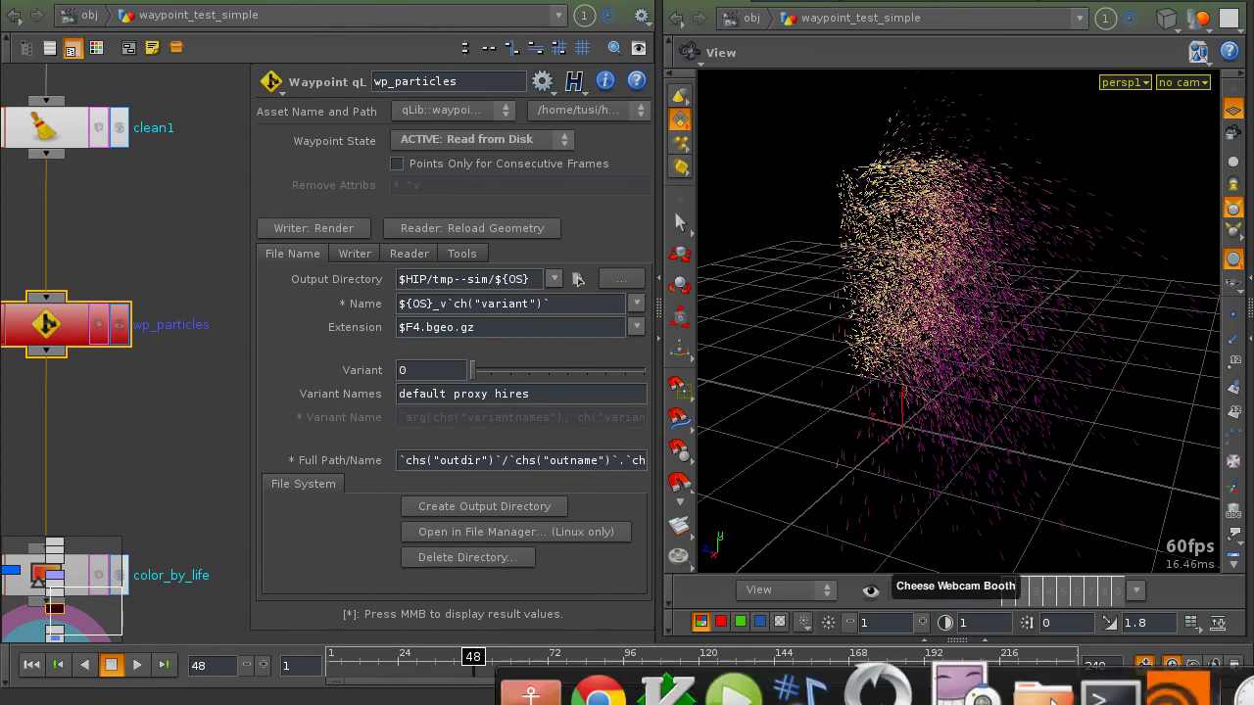
pyautogui.rightClick(1033, 674)
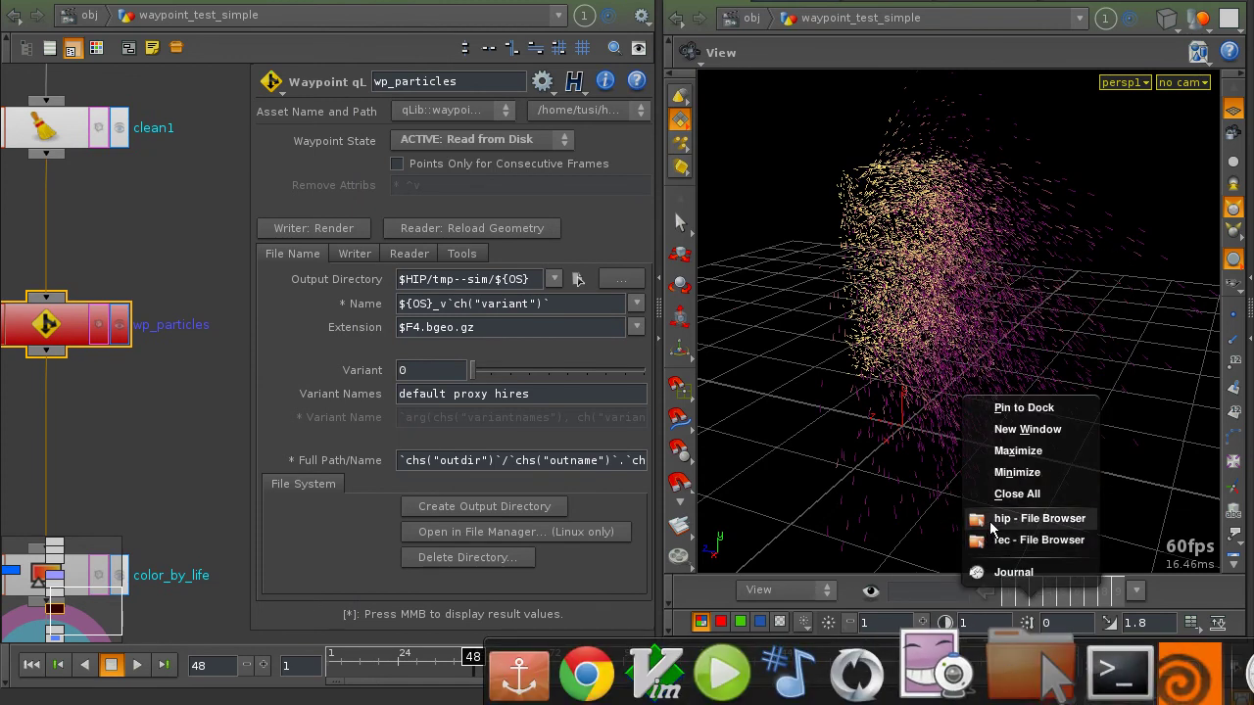
pyautogui.click(989, 519)
pyautogui.click(555, 171)
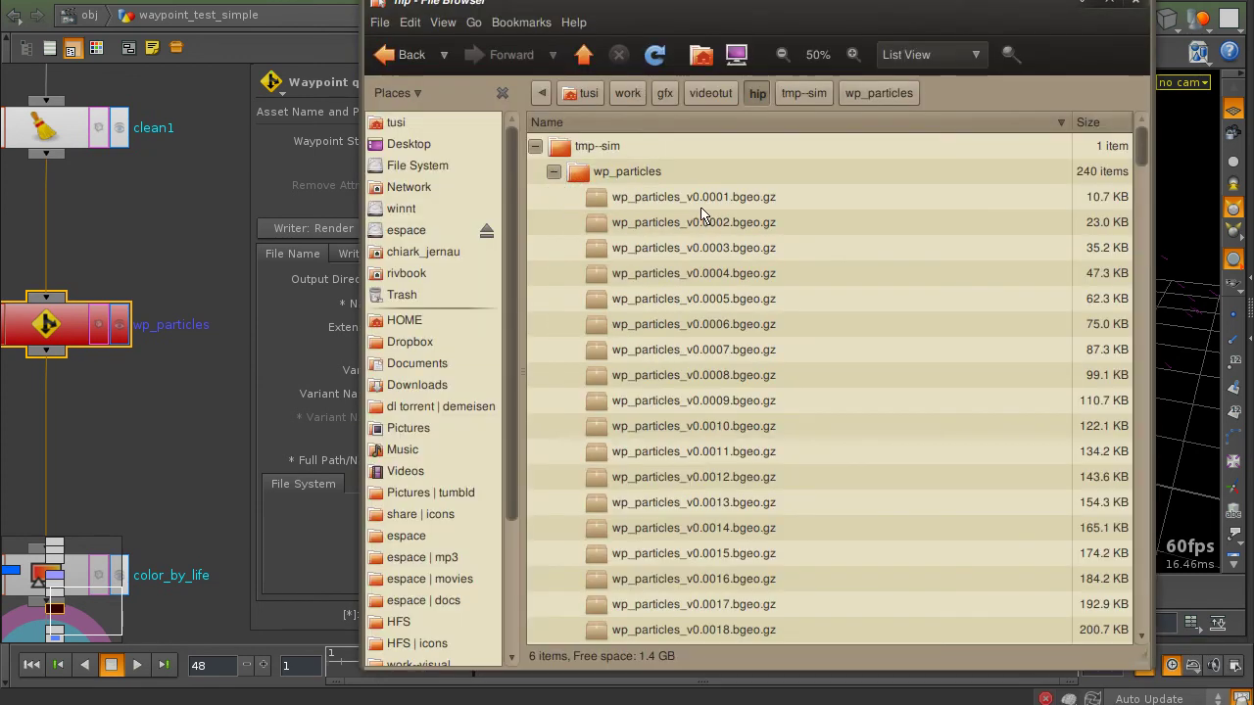
pyautogui.moveTo(1141, 150)
pyautogui.mouseDown()
pyautogui.moveTo(1139, 238)
pyautogui.moveTo(1131, 157)
pyautogui.mouseUp()
pyautogui.doubleClick(377, 1)
pyautogui.press('h')
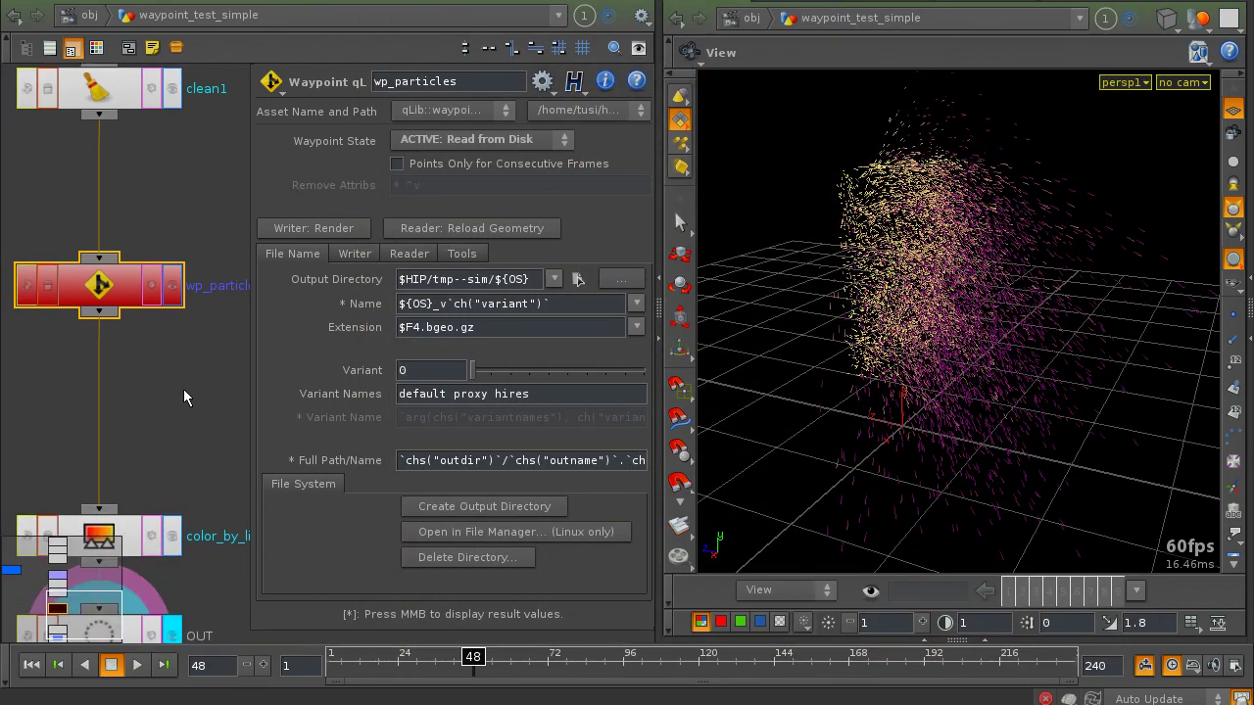
pyautogui.moveTo(180, 402); pyautogui.dragTo(112, 402, button='middle')
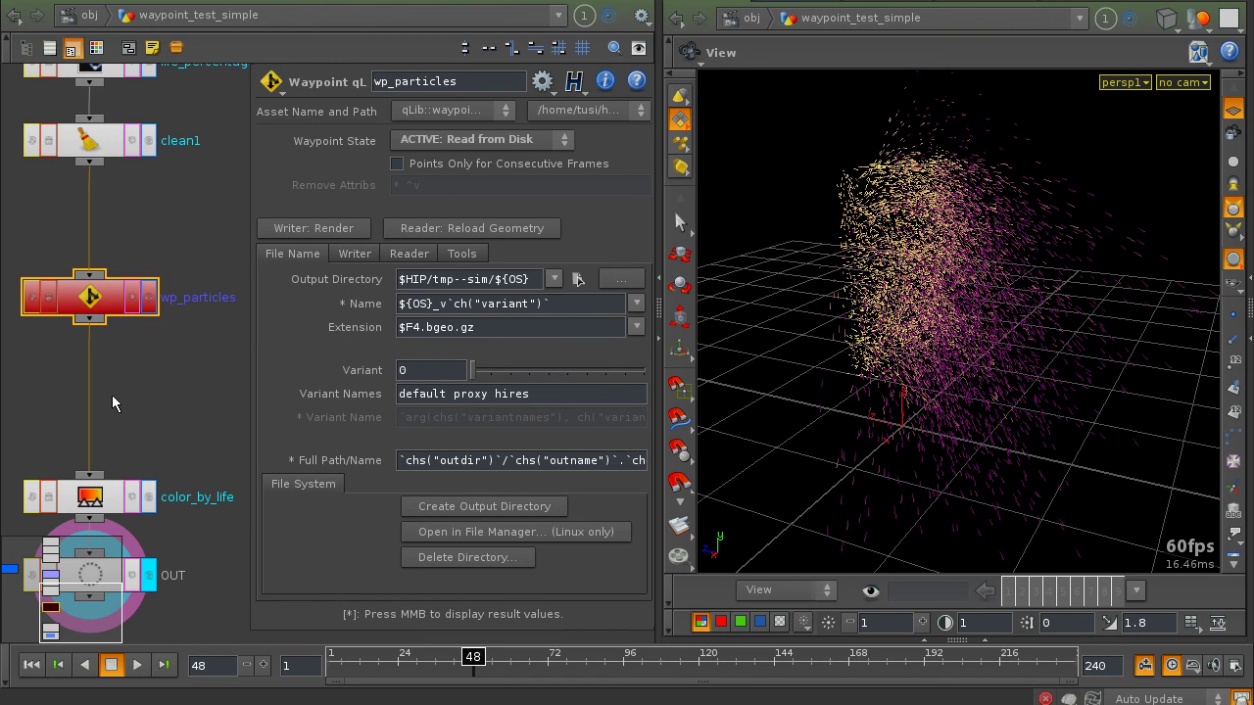